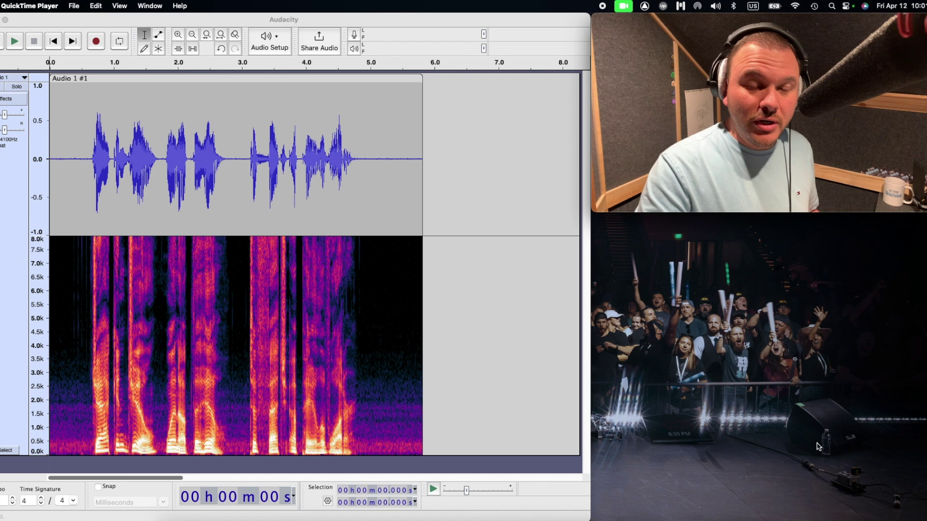
Step: Play the voice recording from the beginning to listen for background noise
left_click(49, 214)
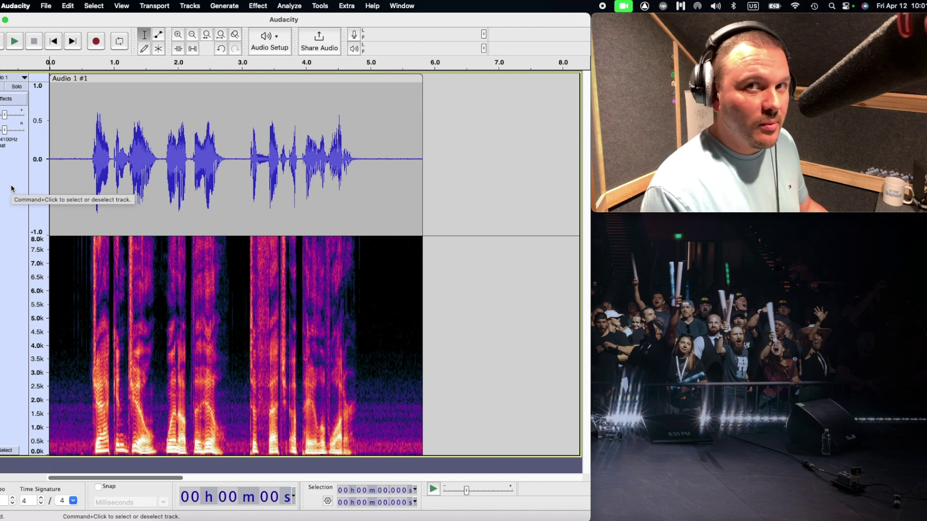
key("space")
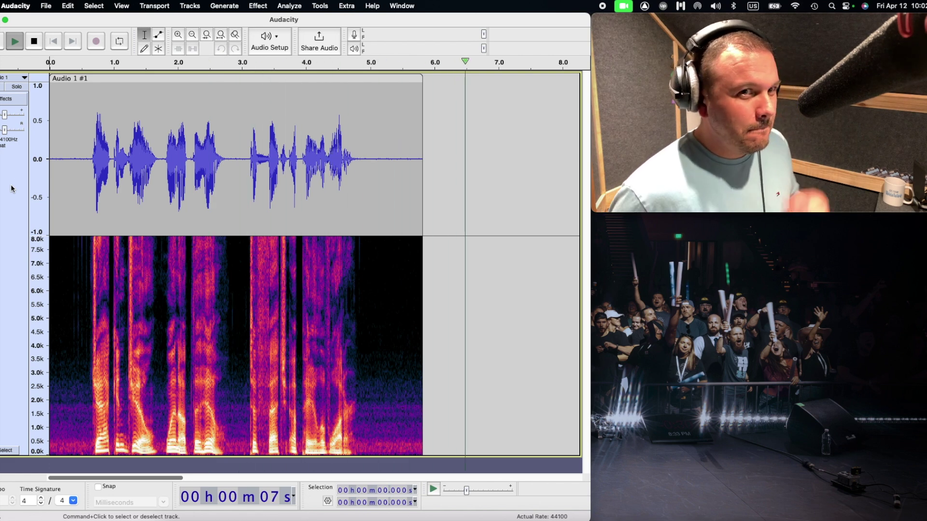
key("space")
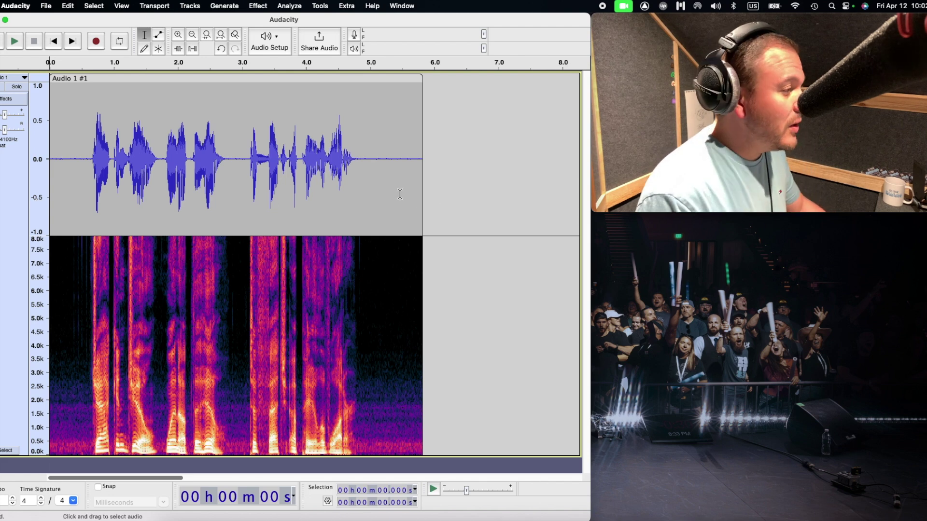
Step: Get a Noise Reduction profile from a speech-free stretch after the last phrase, about 0.5 s long starting near 5.15 s
left_click_drag(379, 178, 414, 182)
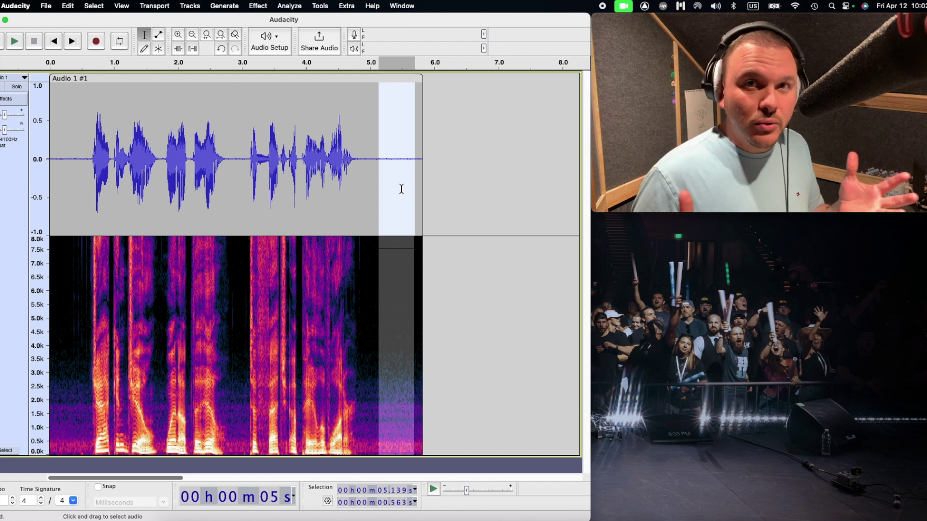
left_click_drag(251, 164, 354, 176)
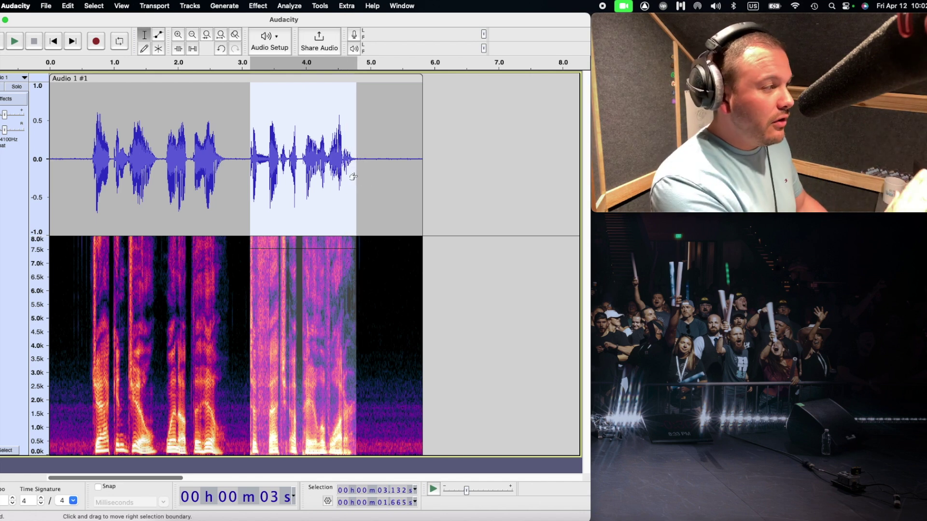
left_click_drag(385, 173, 411, 175)
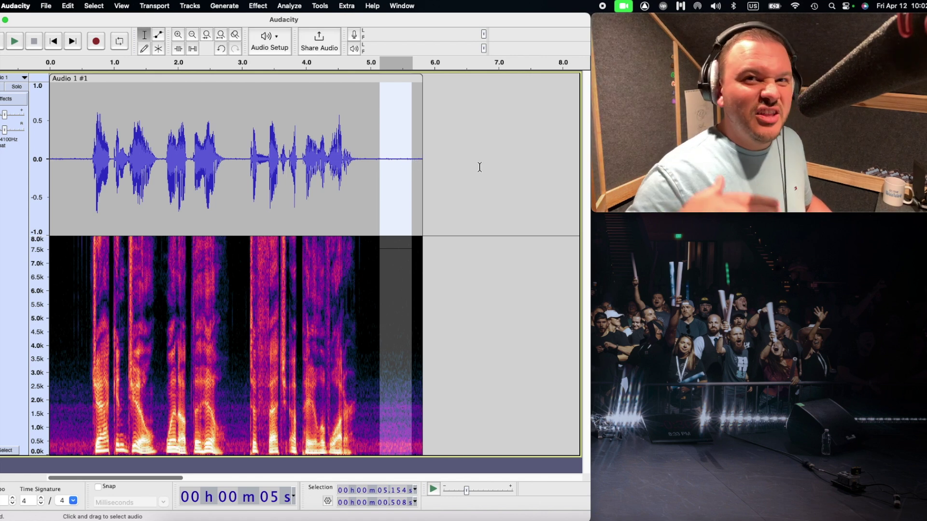
left_click(258, 7)
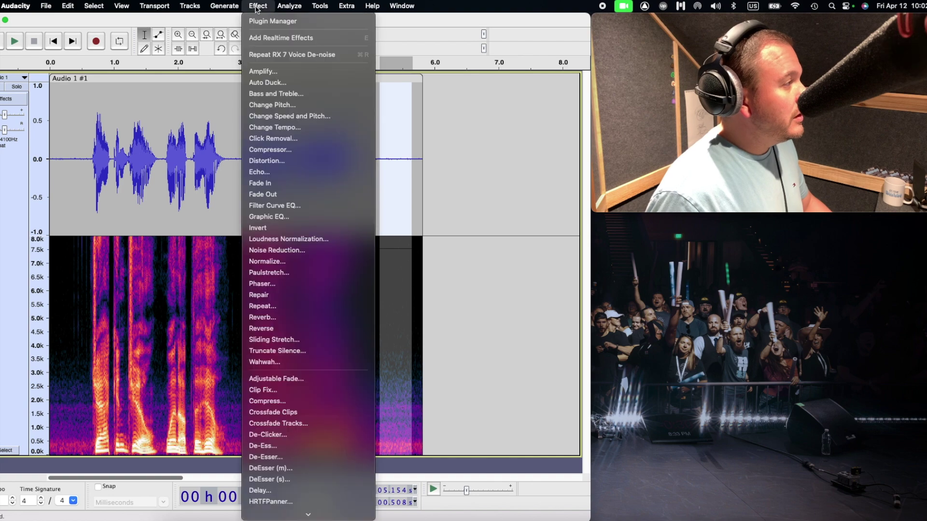
left_click(261, 253)
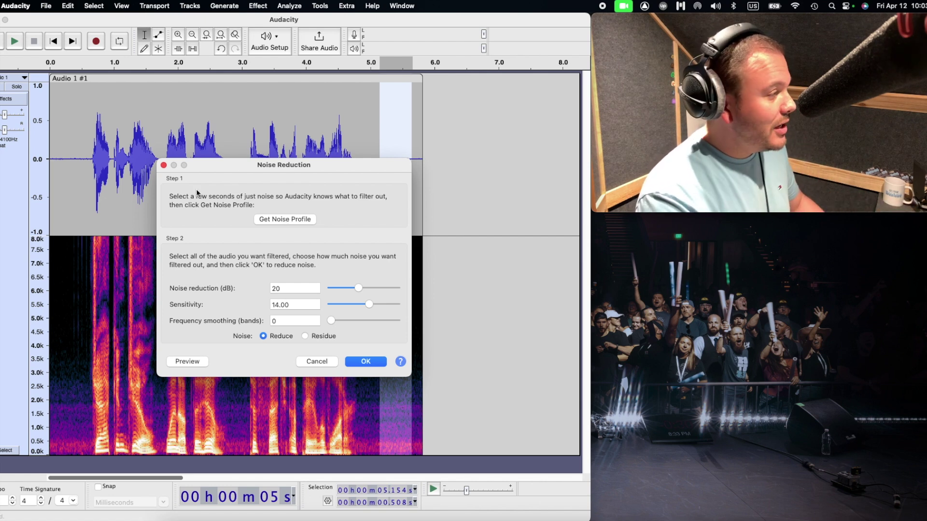
left_click_drag(296, 166, 252, 164)
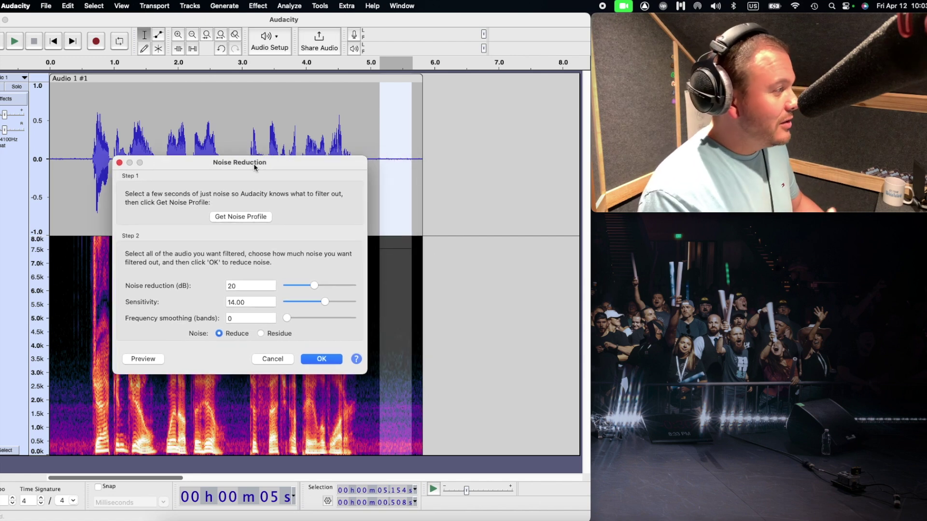
left_click(239, 216)
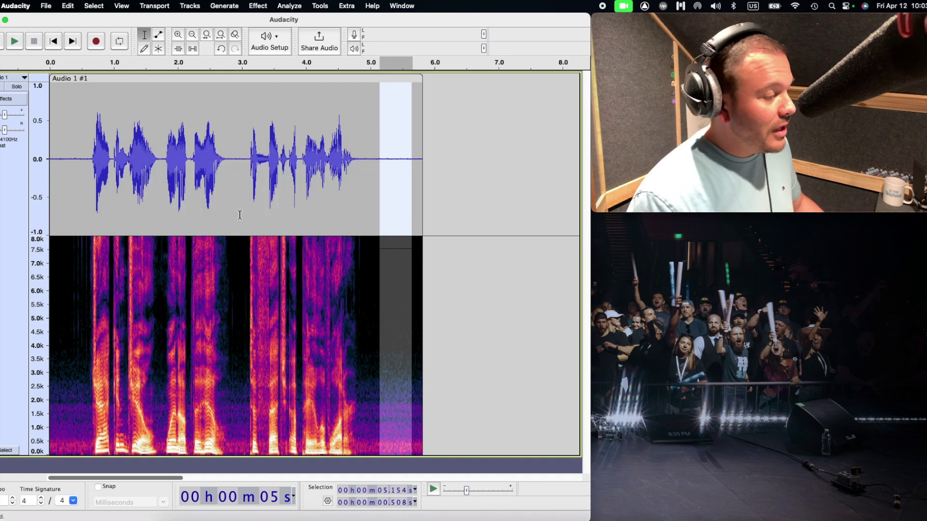
Step: Set up Noise Reduction on the whole clip with 20 dB reduction, sensitivity 14.00, 0 smoothing bands and noise set to Reduce
left_click(354, 205)
double_click(341, 203)
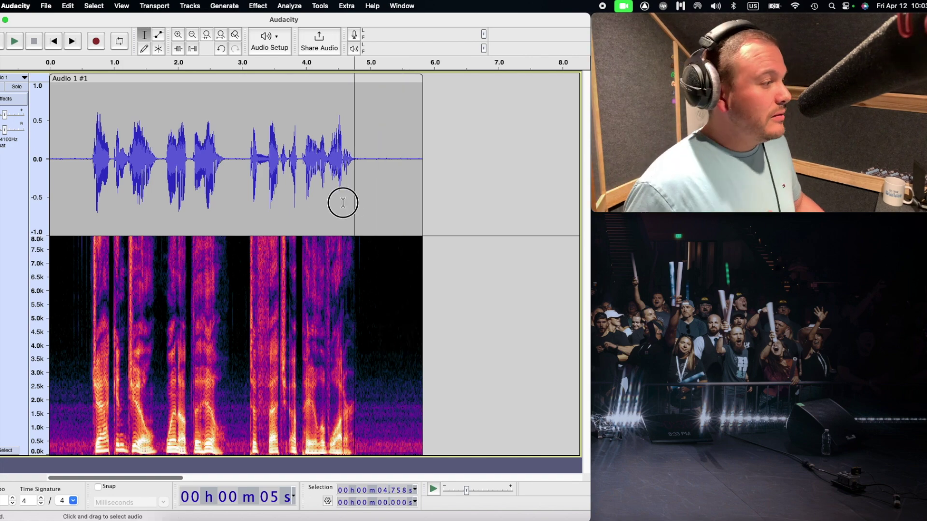
left_click(258, 6)
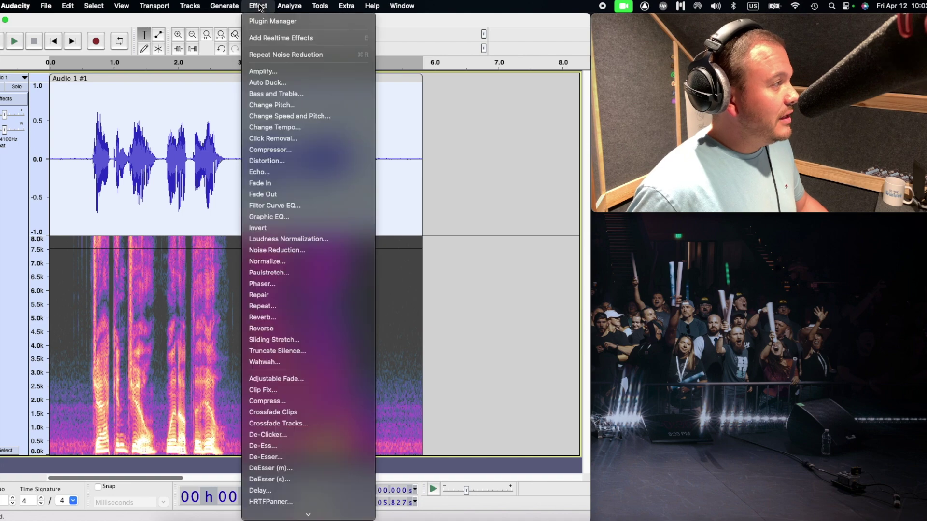
left_click(278, 250)
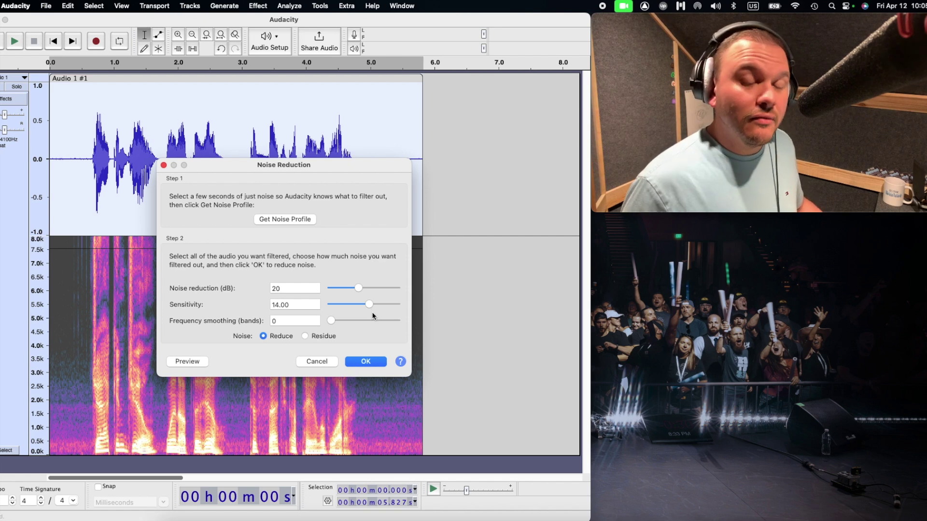
left_click(304, 337)
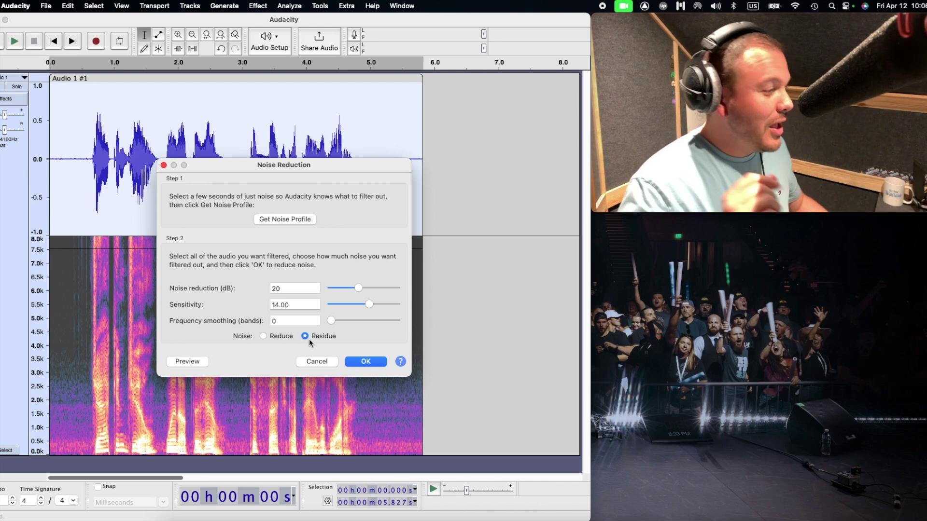
left_click(263, 336)
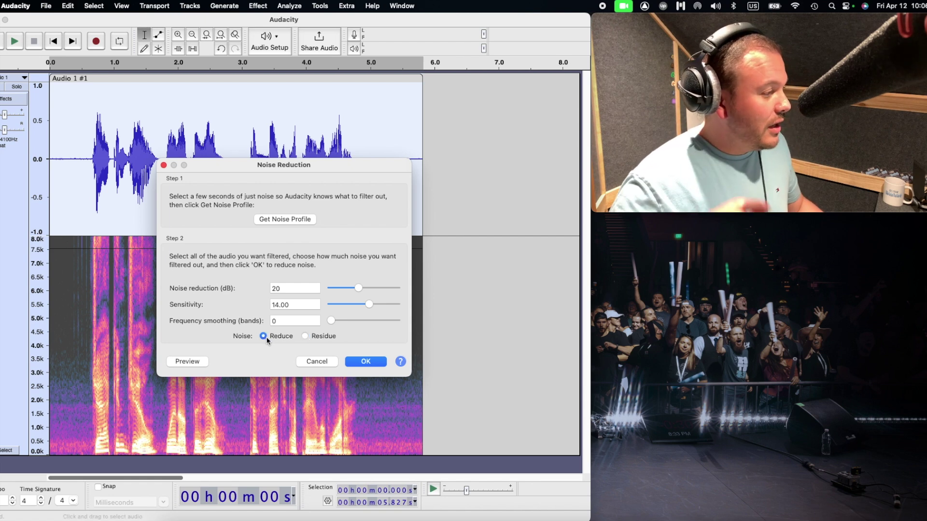
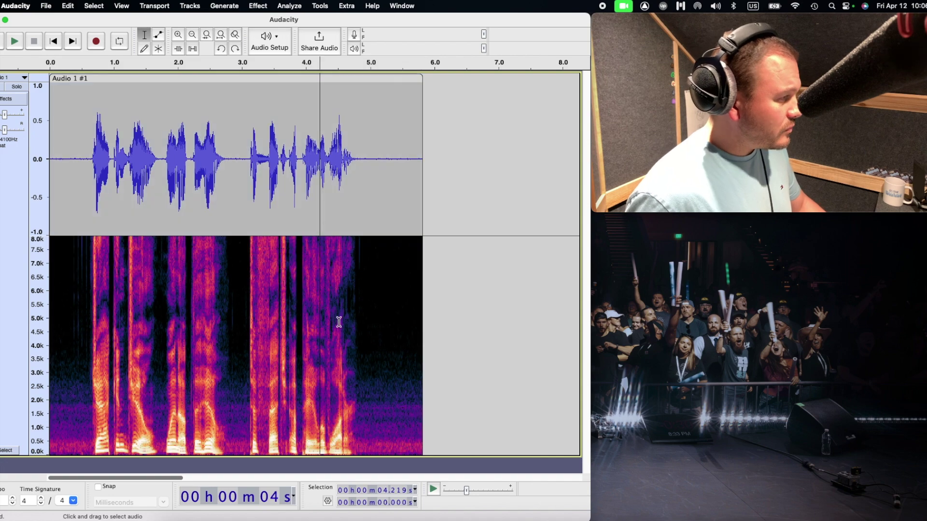
Step: Redo and undo the noise reduction for comparison, and play the unprocessed clip from the start
left_click_drag(364, 364, 428, 369)
left_click(449, 372)
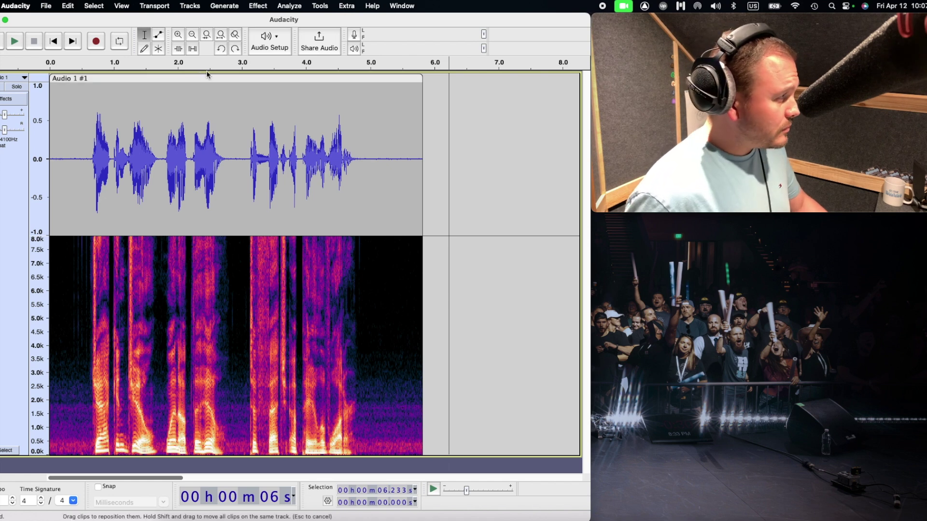
left_click(234, 49)
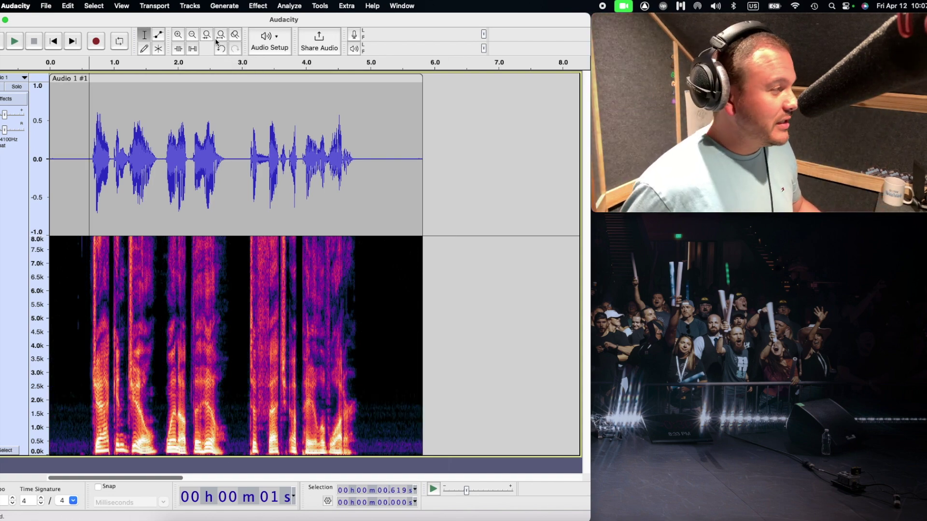
key("super+z")
left_click(49, 153)
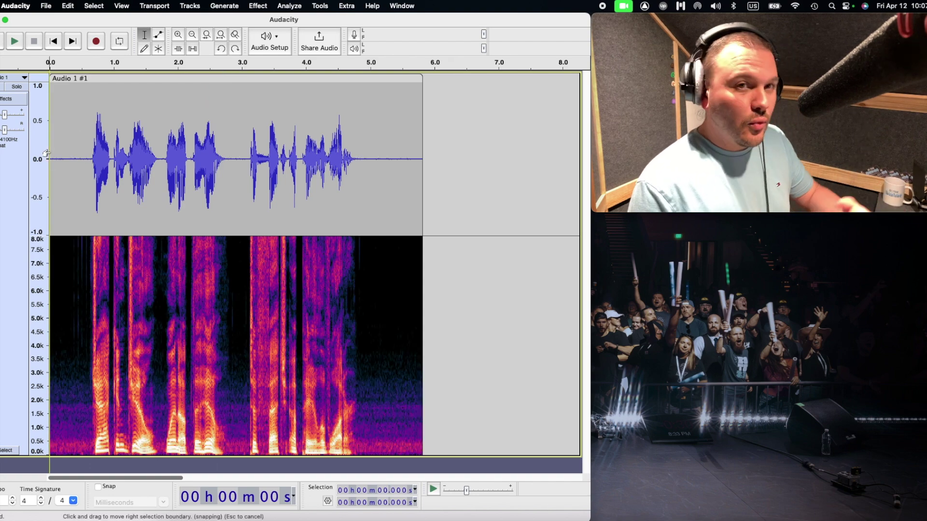
key("space")
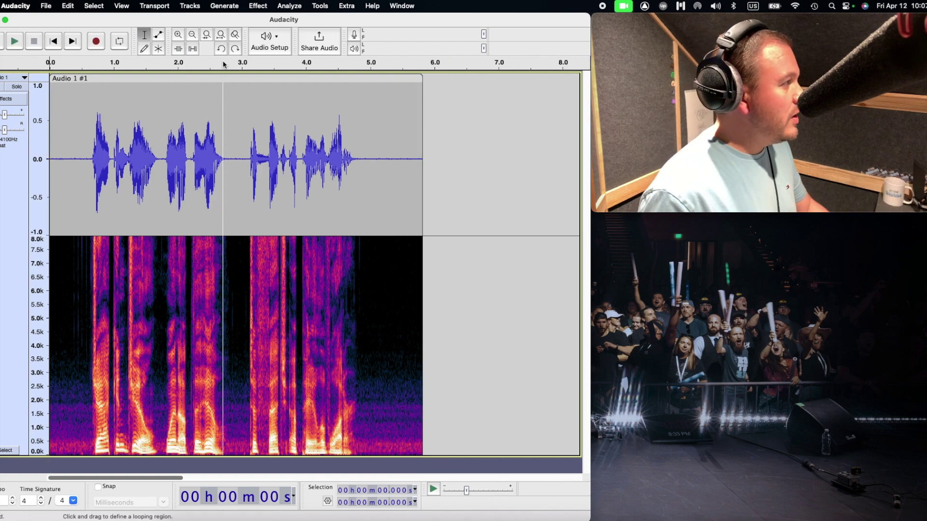
Step: Redo the noise reduction and play the cleaned clip from the start
left_click(235, 48)
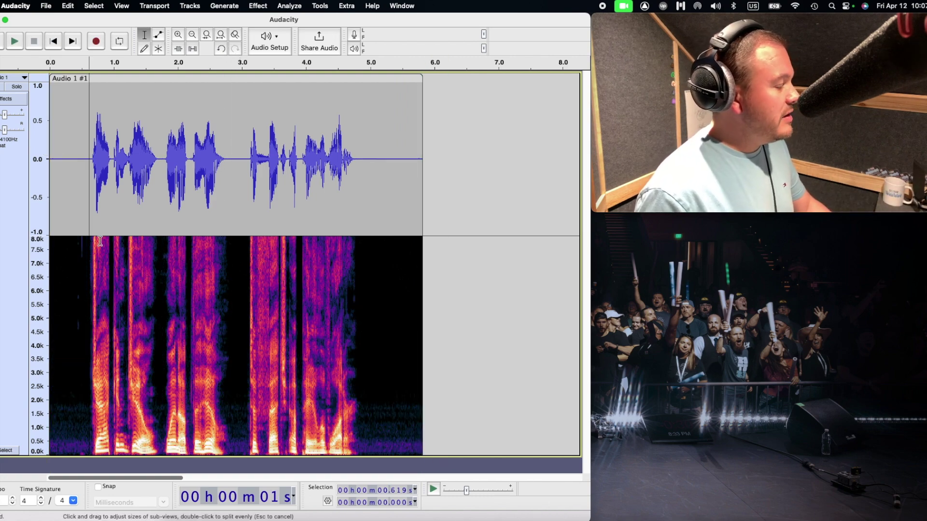
left_click(51, 188)
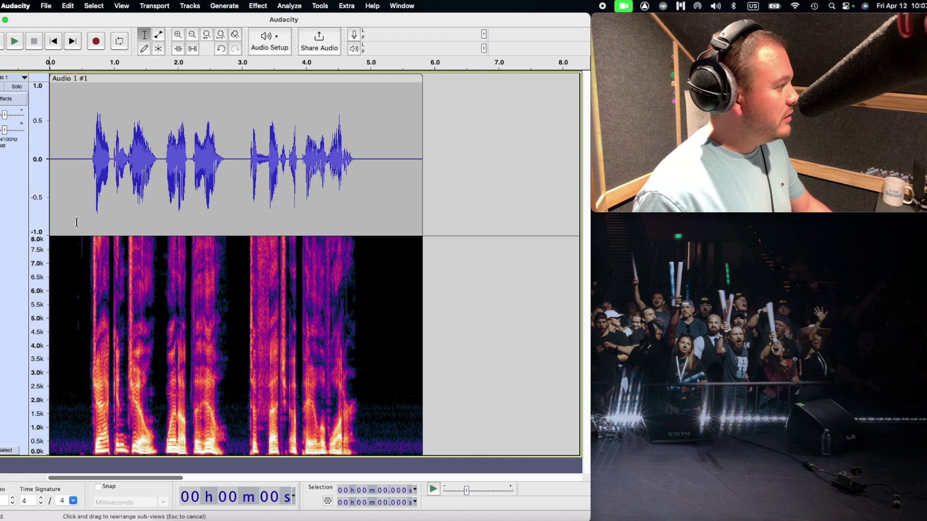
key("space")
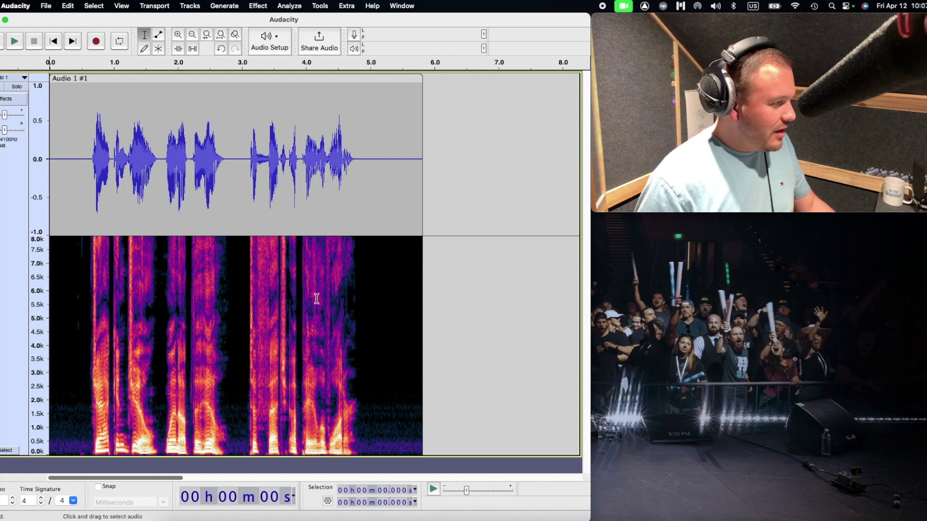
Step: Switch the noise reduction off and back on to compare the spectrogram with and without it
key("super+z")
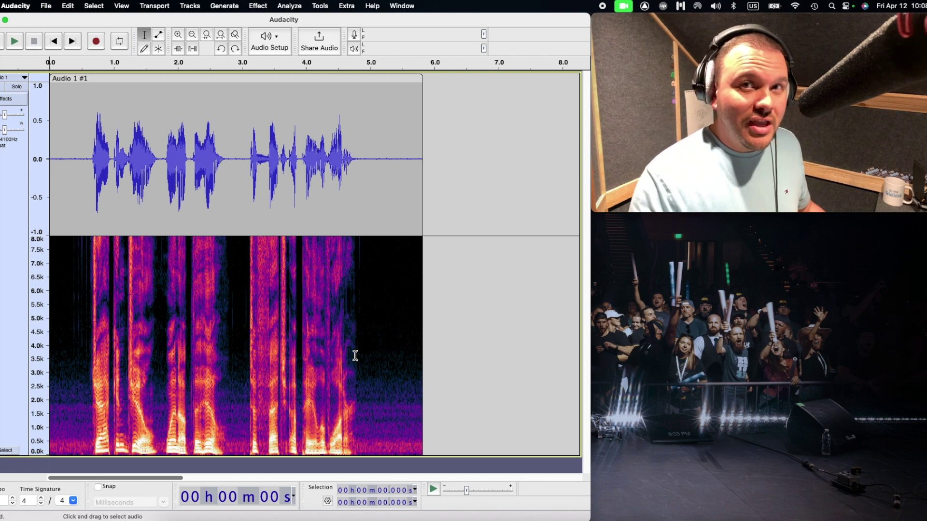
left_click(233, 48)
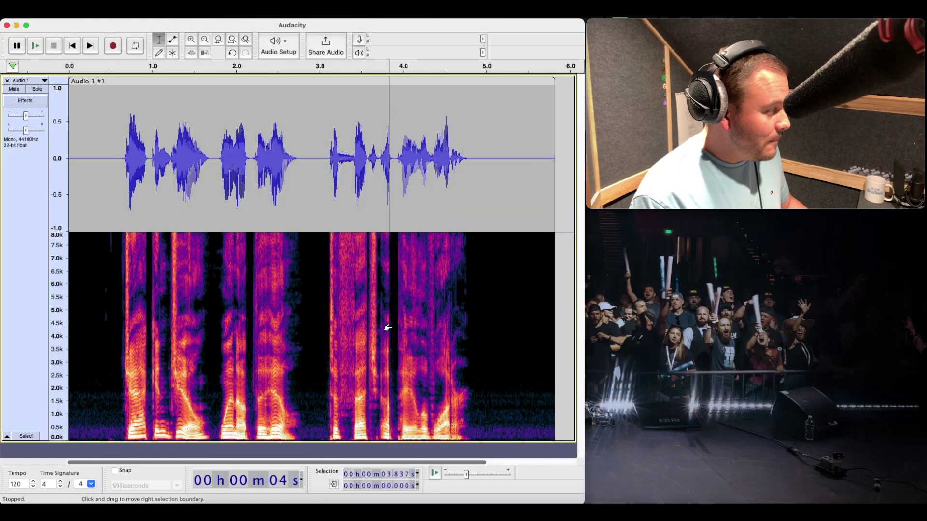
scroll(387, 328, "down", 3)
scroll(333, 284, "up", 2)
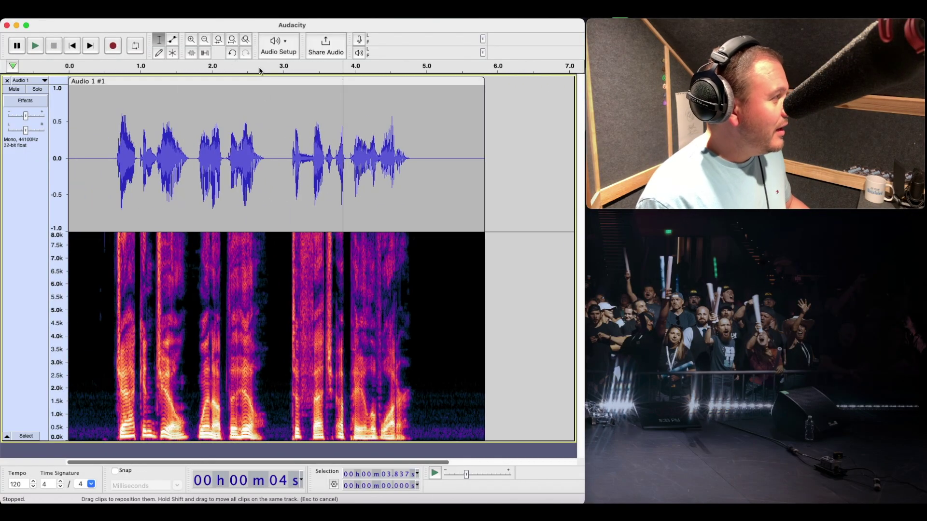
Step: Undo the noise reduction and paste a copy of the whole original clip after it, starting at about 7.4 s
key("ctrl+z")
double_click(301, 214)
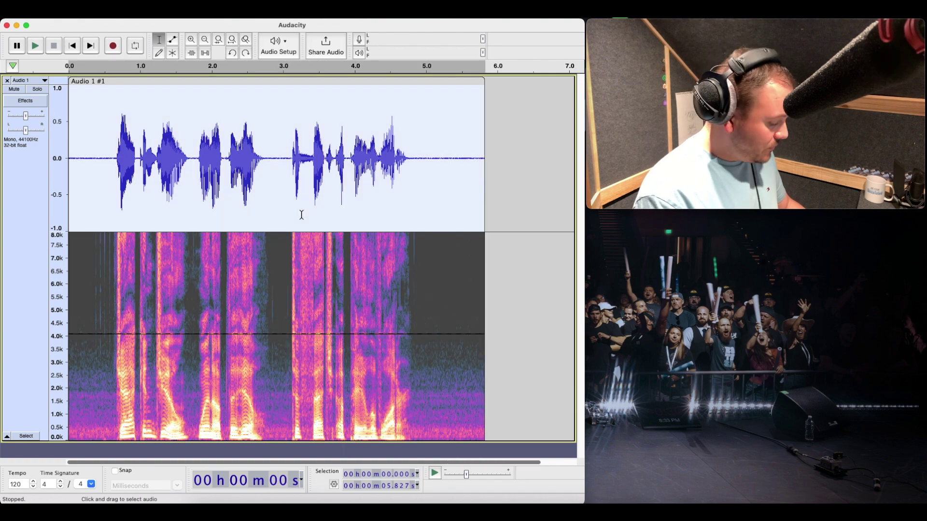
scroll(317, 215, "right", 3)
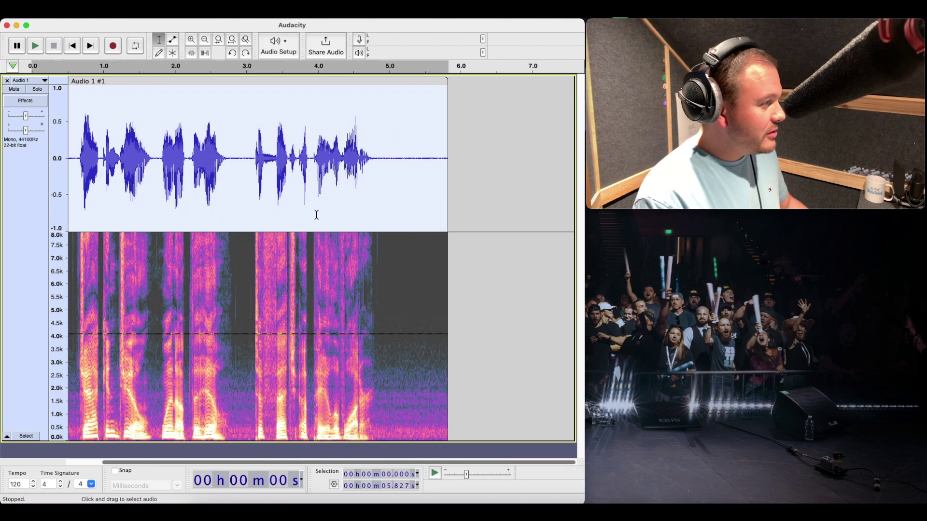
left_click(537, 189)
key("cmd+v")
scroll(426, 235, "right", 10)
left_click(347, 244)
scroll(348, 243, "left", 7)
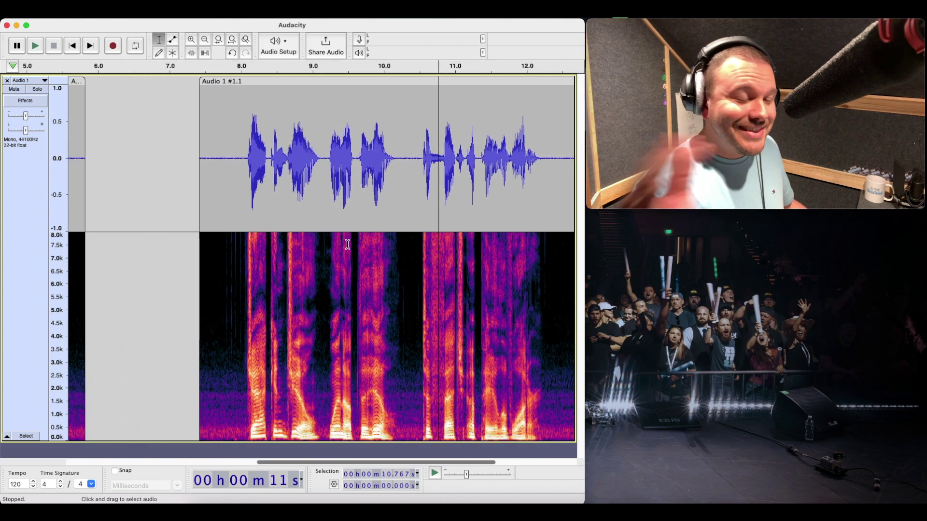
double_click(238, 214)
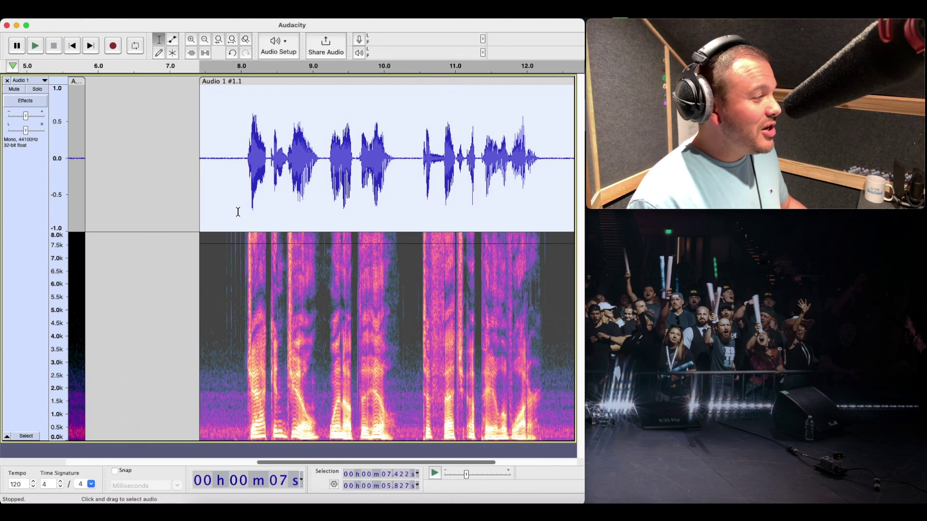
left_click(269, 18)
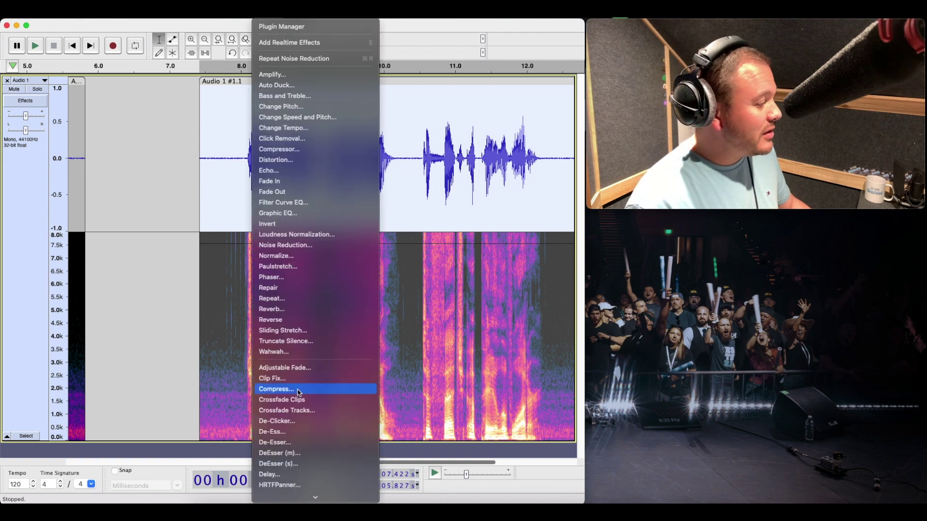
scroll(299, 388, "down", 3)
scroll(299, 393, "down", 2)
mouse_move(302, 443)
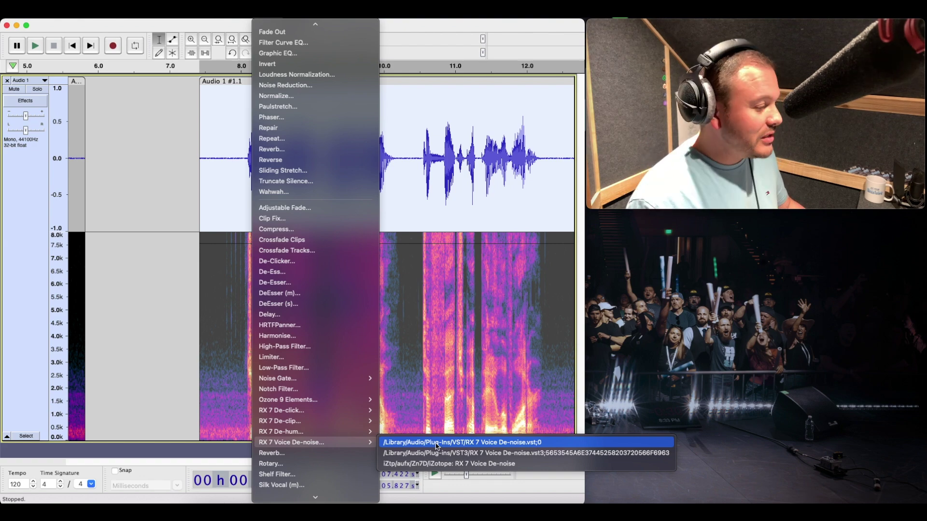
left_click(461, 442)
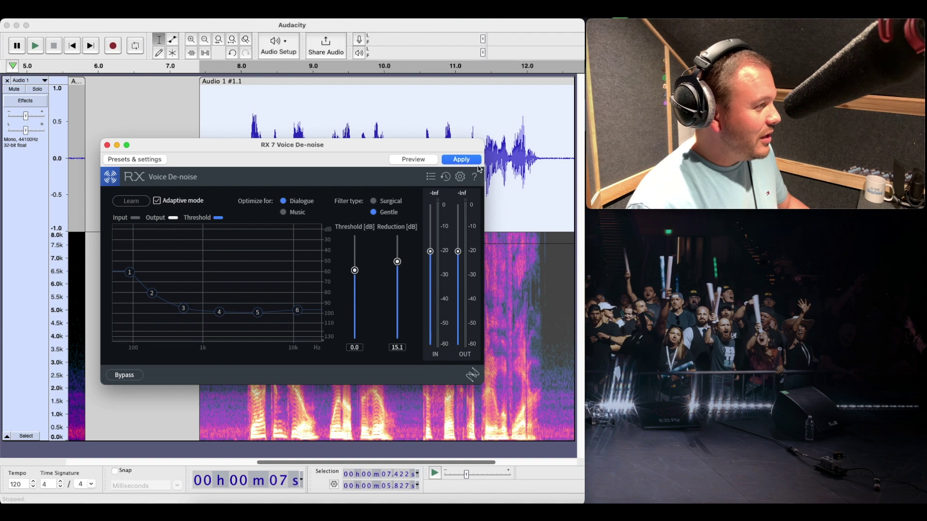
left_click(107, 145)
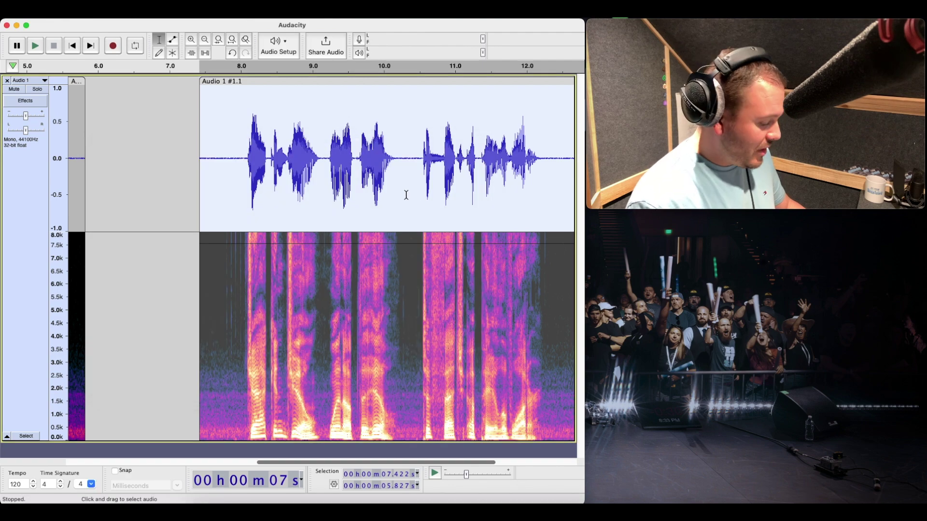
Step: Paste another copy of the original clip after the second one, starting at about 14.2 s
scroll(406, 198, "right", 5)
left_click(517, 201)
key("cmd+v")
scroll(429, 214, "left", 8)
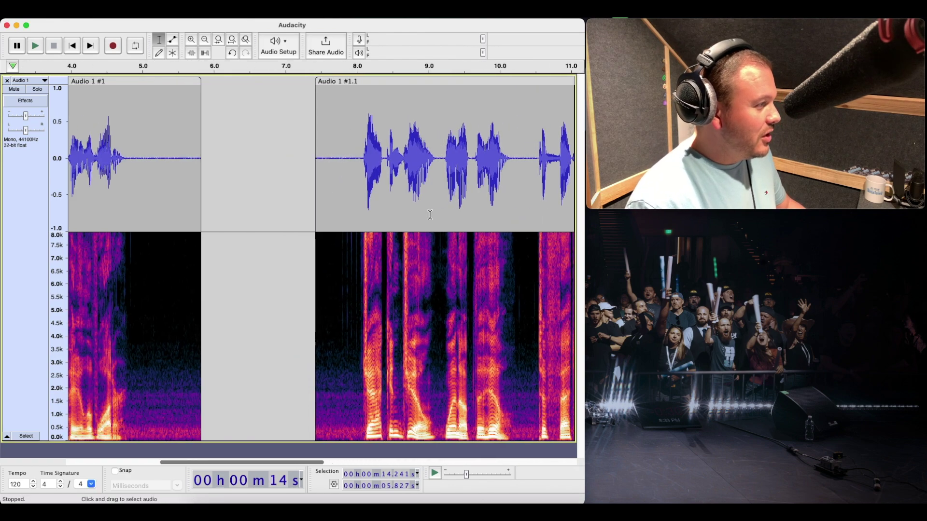
Step: Apply Noise Reduction to the whole second clip with 20 dB reduction, sensitivity 14.00 and 0 frequency smoothing bands
scroll(429, 215, "right", 5)
scroll(393, 214, "left", 3)
left_click(275, 190)
double_click(292, 199)
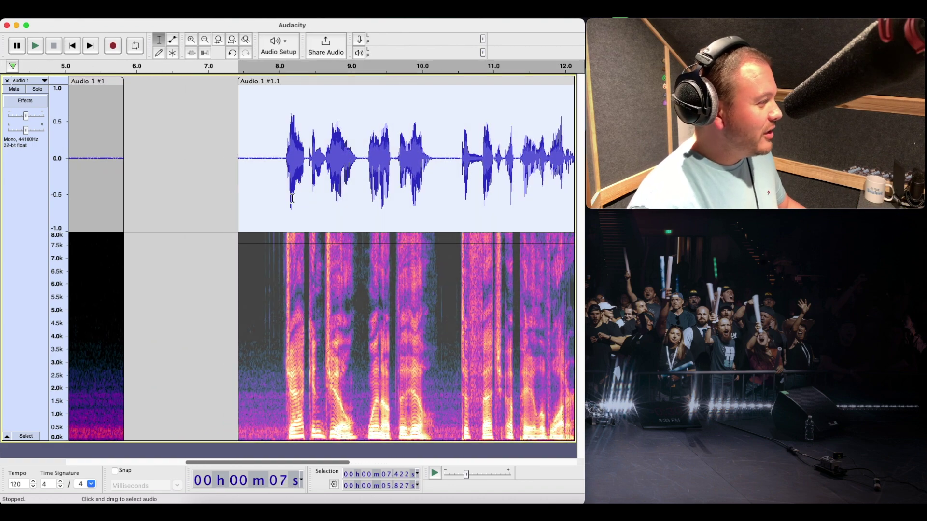
scroll(292, 199, "left", 12)
left_click(168, 203)
scroll(171, 203, "right", 15)
double_click(363, 208)
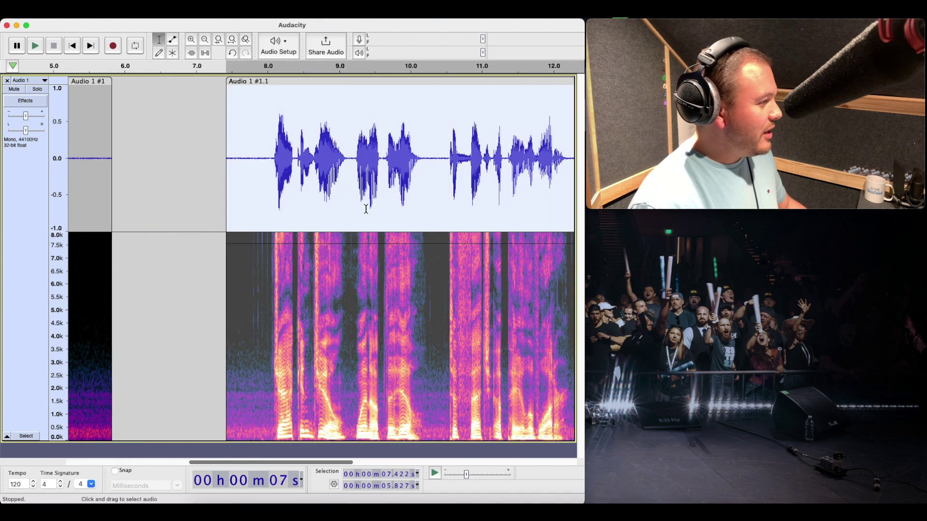
scroll(364, 208, "down", 1)
left_click(265, 9)
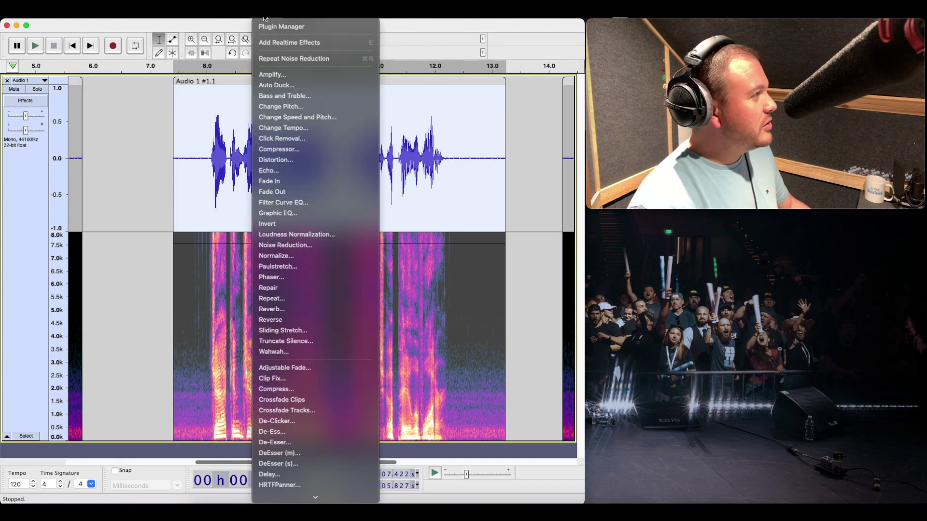
left_click(284, 245)
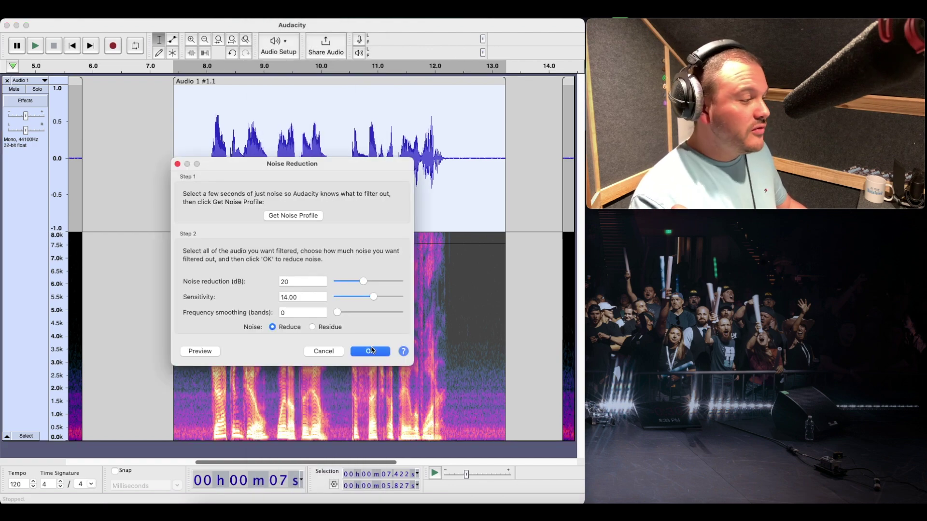
left_click(370, 351)
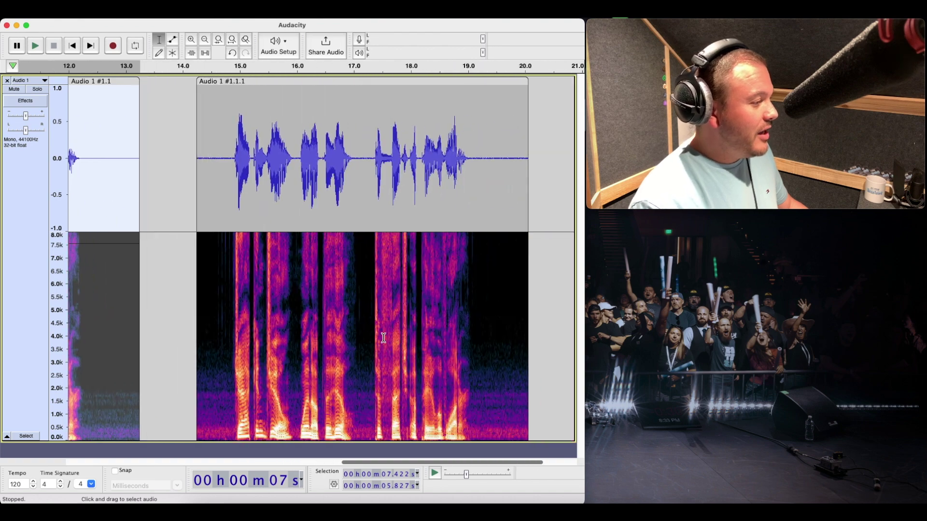
Step: Apply RX 7 Voice De-noise to the whole third clip with adaptive mode, Dialogue, Gentle filter, threshold 0.0 and reduction 15.1 dB
double_click(380, 223)
left_click(268, 9)
scroll(299, 357, "down", 5)
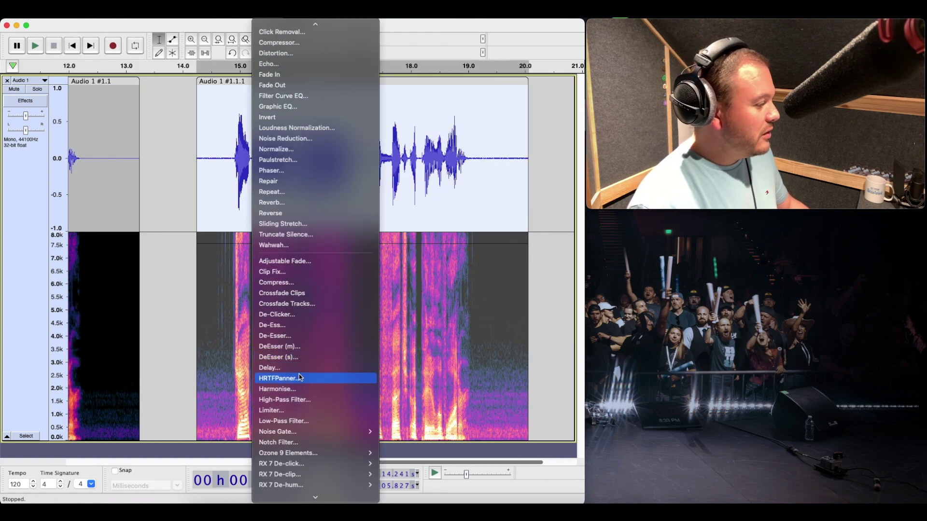
scroll(309, 434, "down", 2)
mouse_move(313, 465)
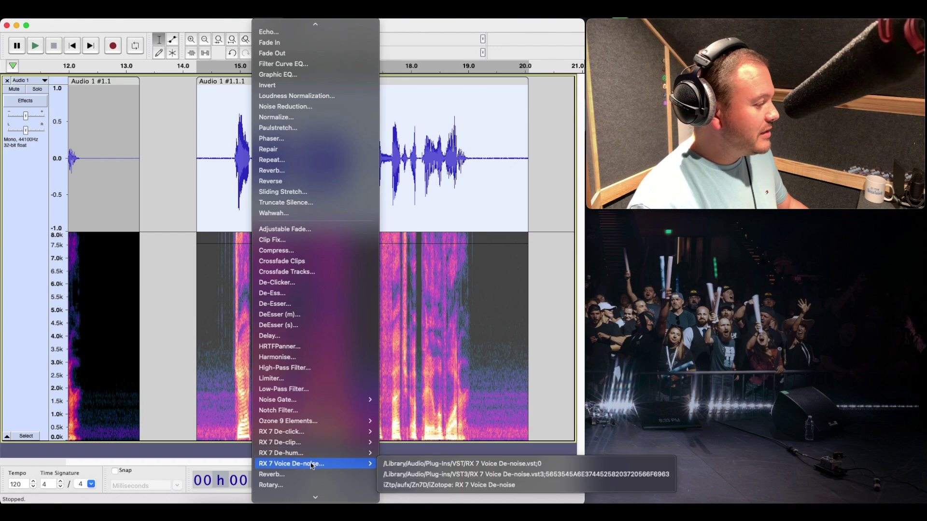
left_click(435, 464)
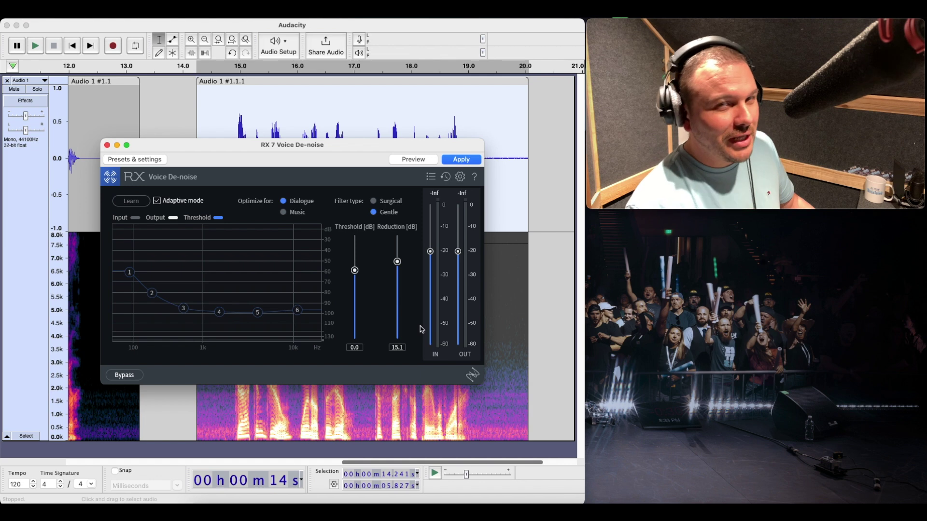
left_click(460, 160)
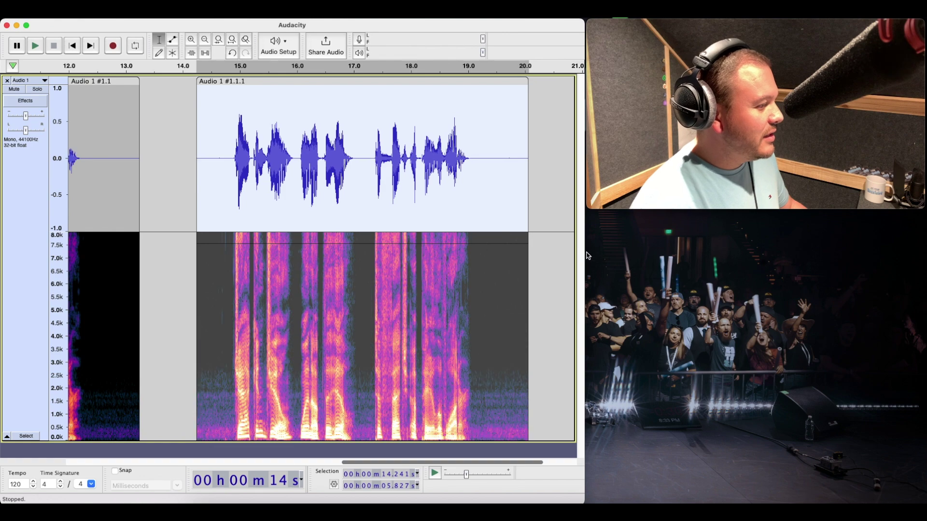
left_click(536, 245)
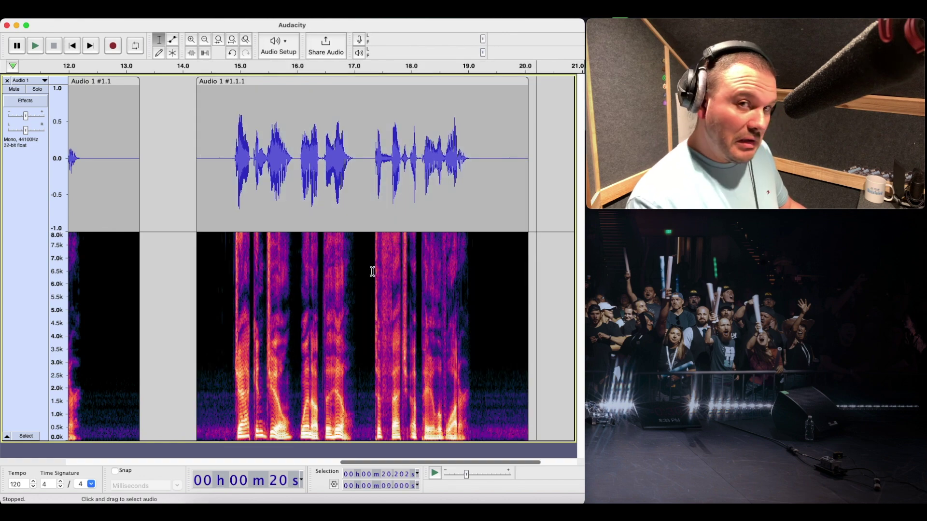
Step: Play the raw first clip from the start of the track and stop near its end
scroll(373, 271, "left", 10)
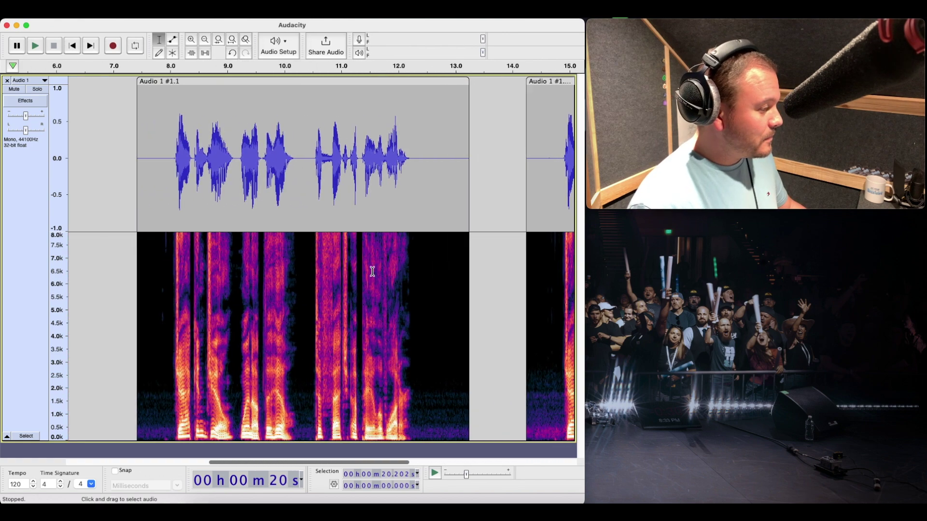
scroll(372, 271, "right", 2)
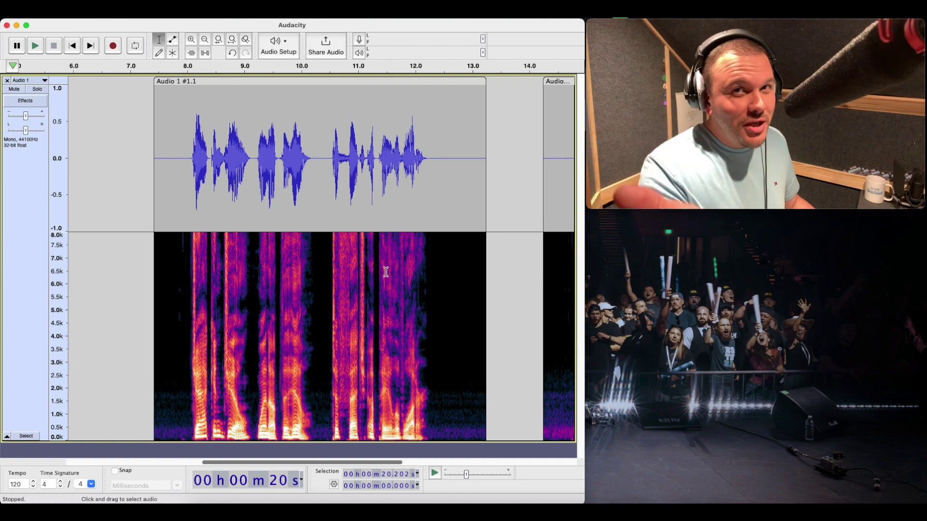
scroll(371, 271, "left", 10)
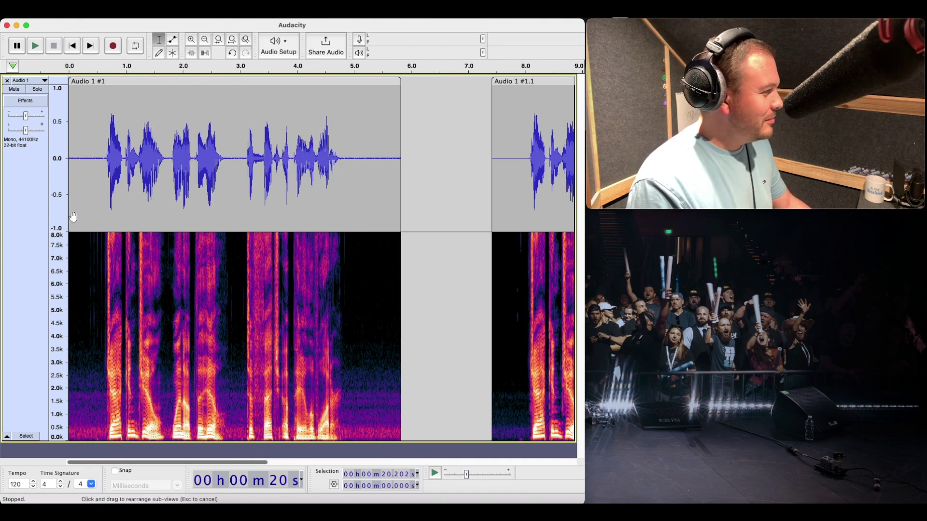
left_click(73, 164)
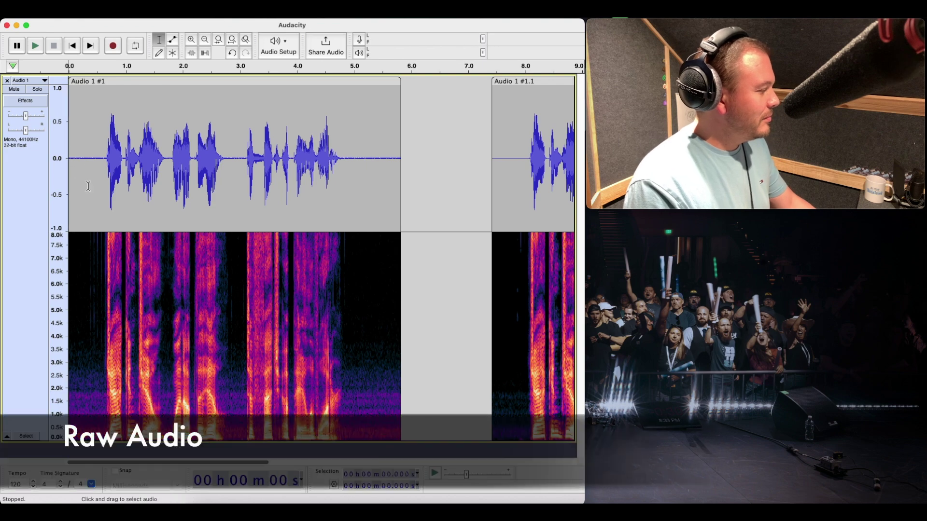
key("space")
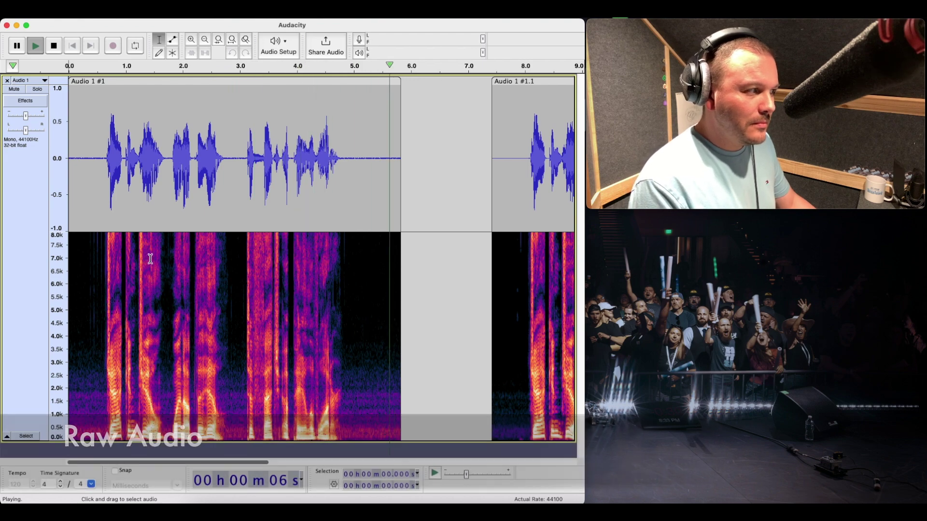
key("space")
Step: Play the second clip, treated with Audacity's Noise Reduction, from its start at about 7.4 s
left_click(491, 214)
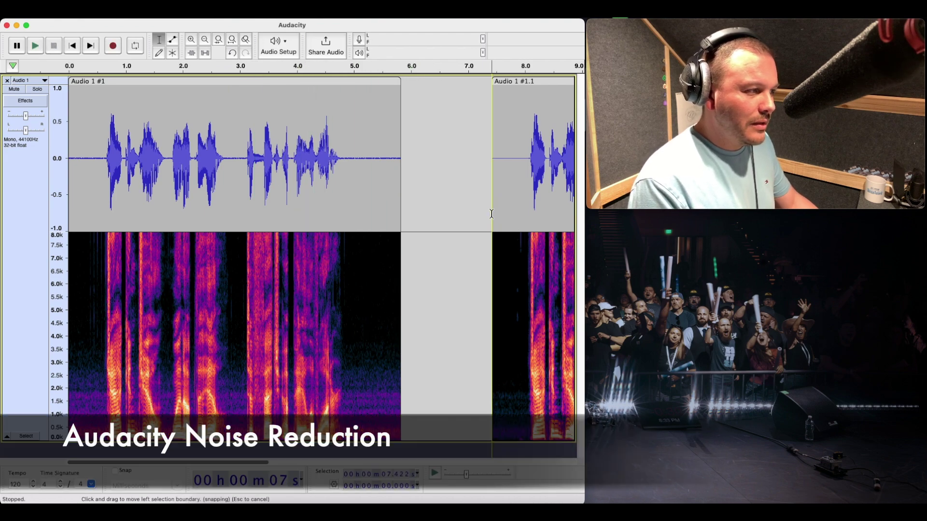
scroll(491, 214, "right", 5)
scroll(491, 214, "left", 1)
key("space")
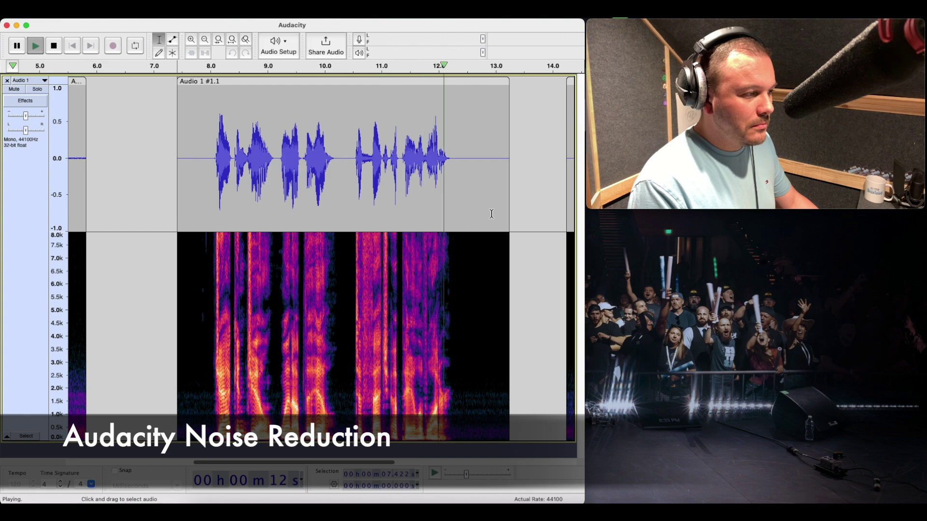
key("space")
Step: Play the third clip, treated with RX 7 Voice De-noise, from its start at about 14.2 s
scroll(396, 209, "right", 5)
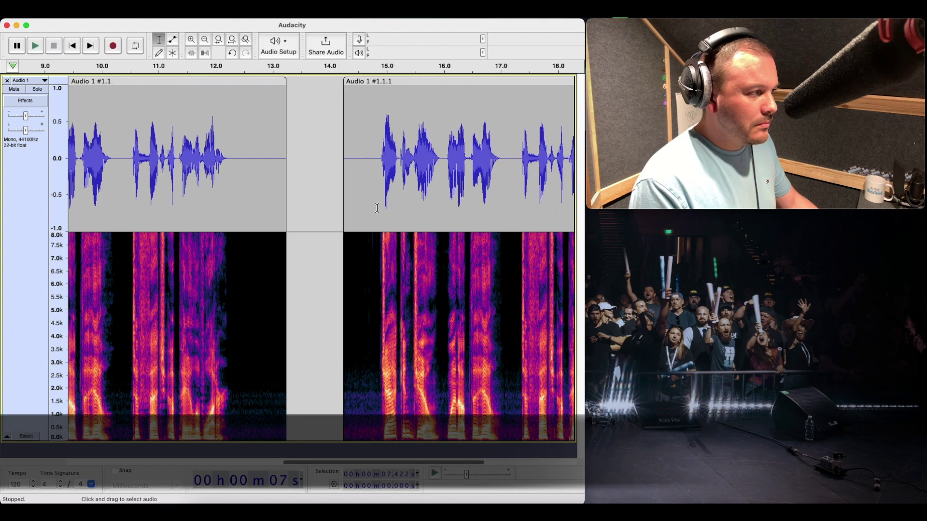
left_click(344, 198)
key("space")
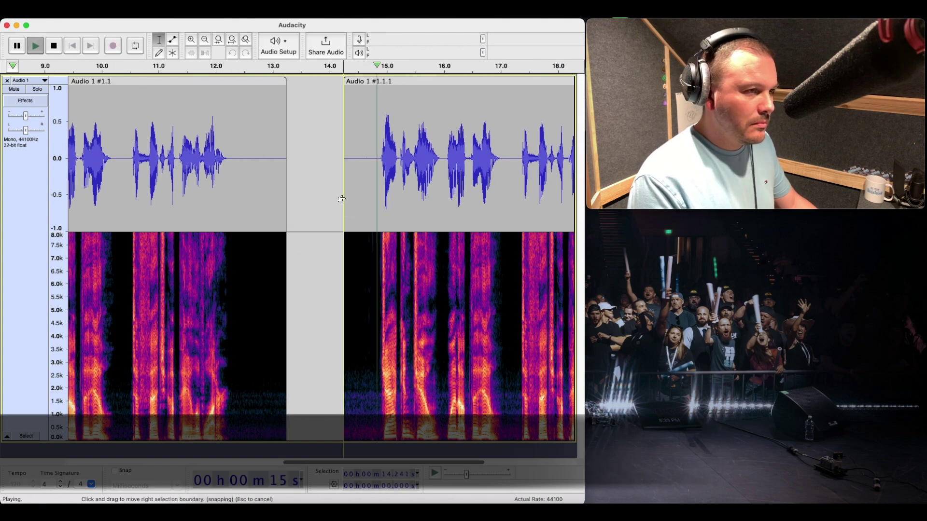
scroll(350, 200, "right", 4)
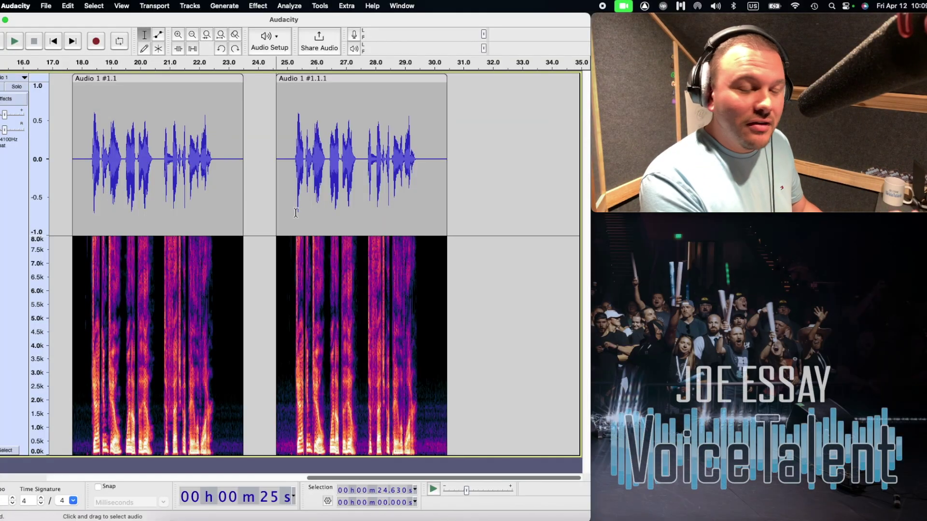
Step: Select an empty stretch about 6.5 s long between the first and second clips, starting at about 7.6 s
scroll(295, 213, "left", 3)
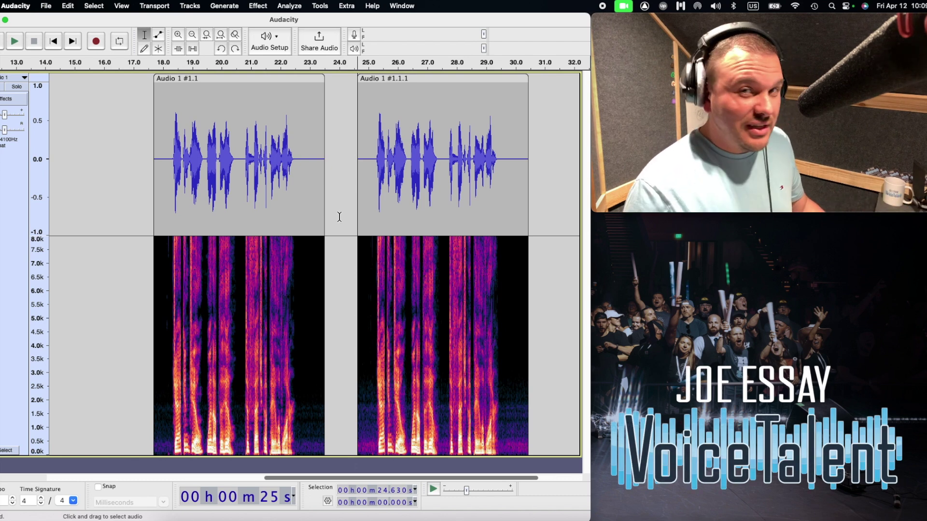
scroll(339, 217, "left", 10)
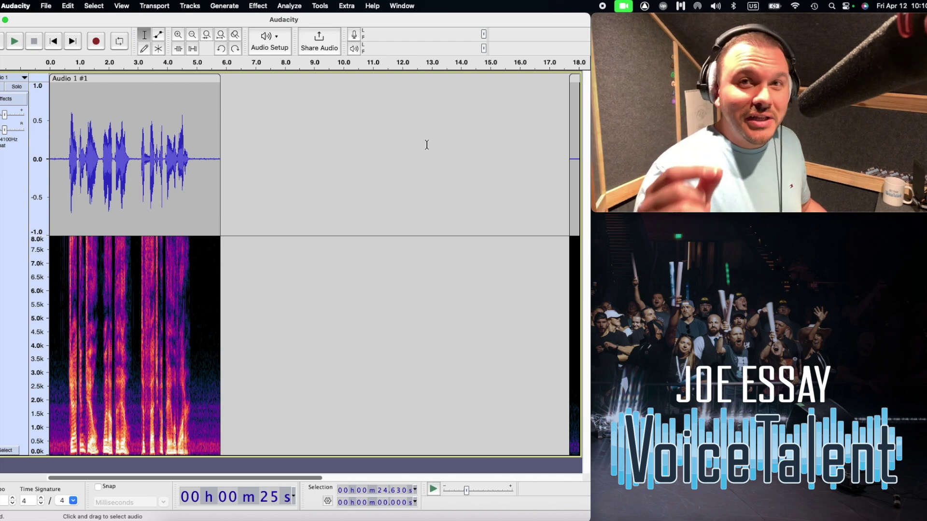
left_click_drag(463, 134, 273, 132)
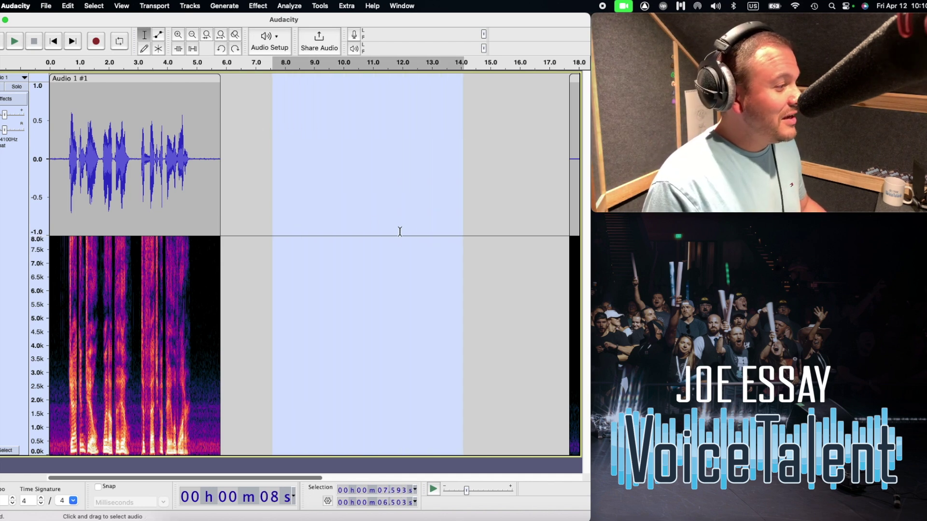
scroll(419, 227, "down", 2)
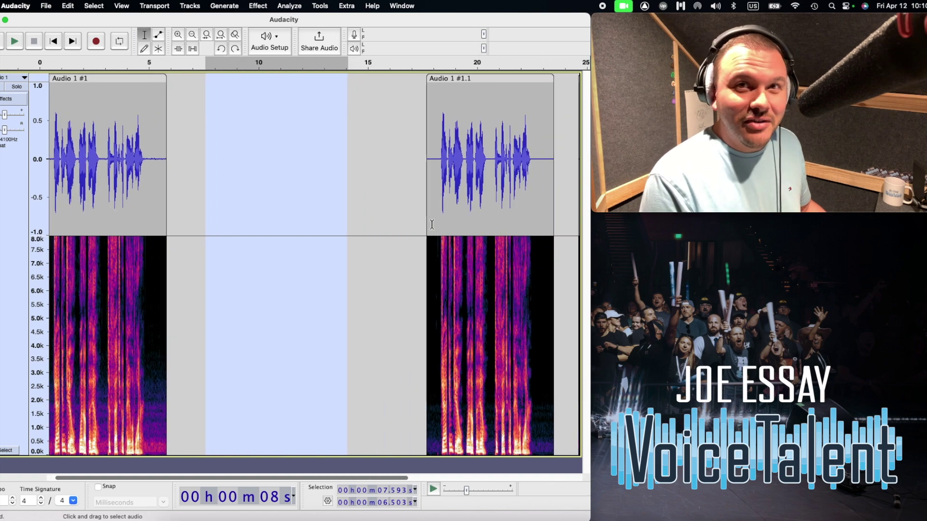